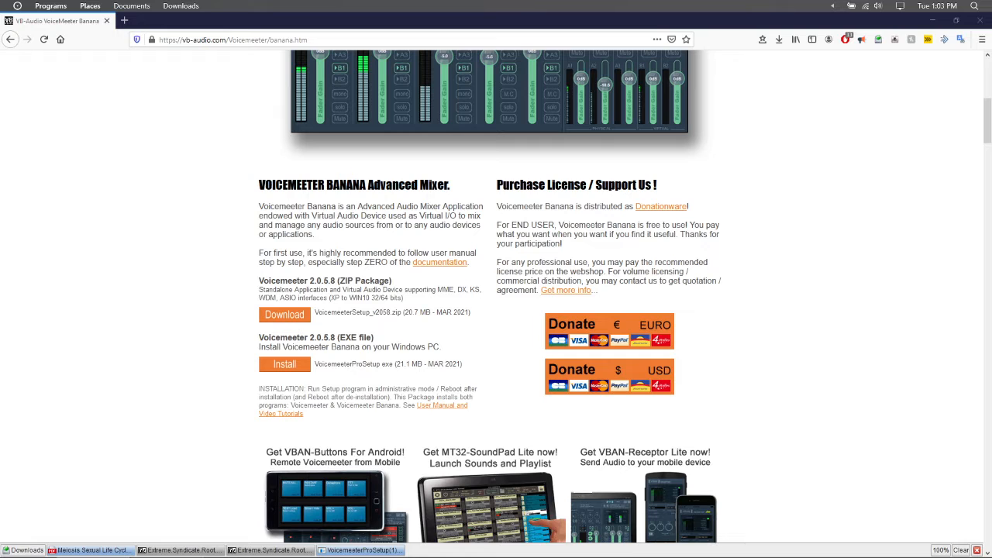
Step: Find the Voicemeeter 2.0.5.8 EXE installer on the vb-audio.com Voicemeeter Banana page and start its download
drag(381, 39, 155, 39)
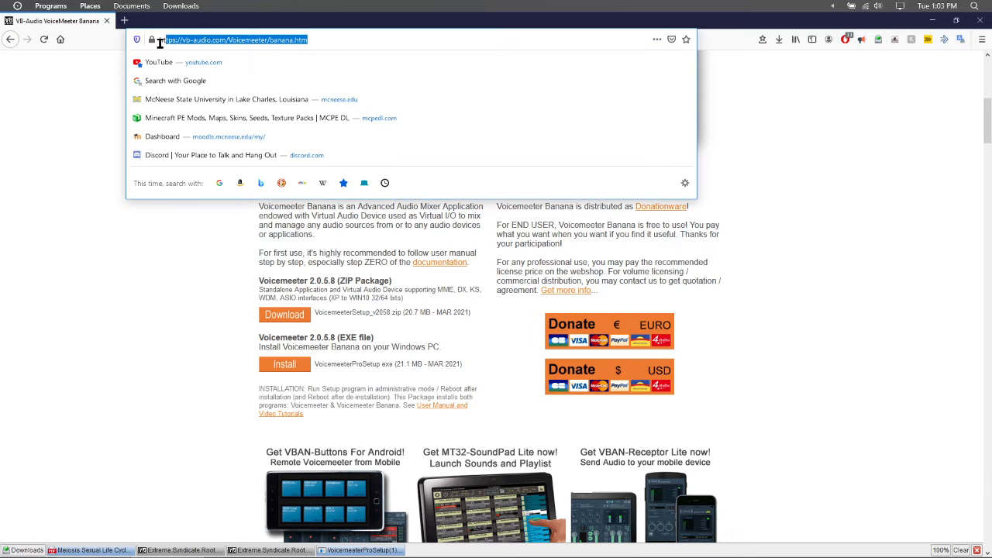
click(164, 286)
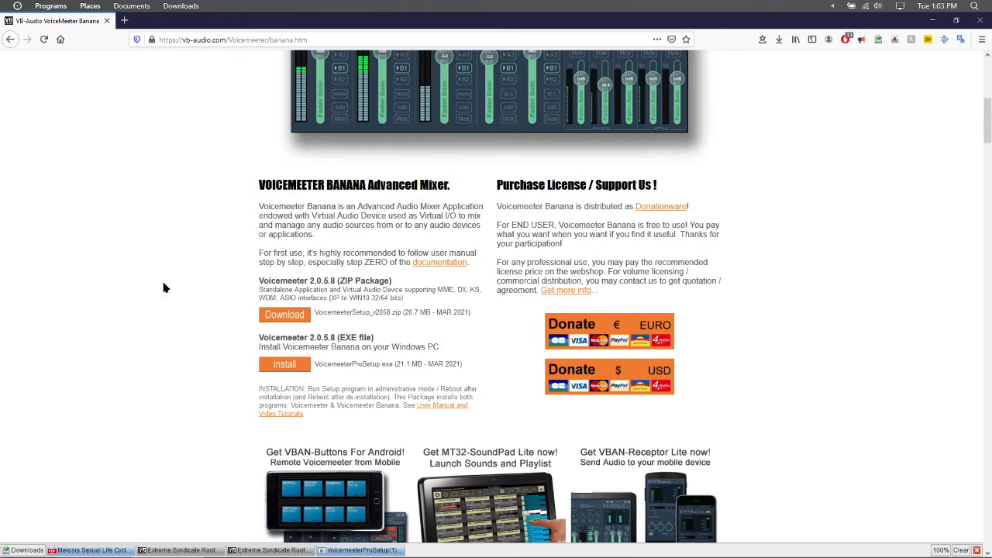
scroll(165, 286, up, 5)
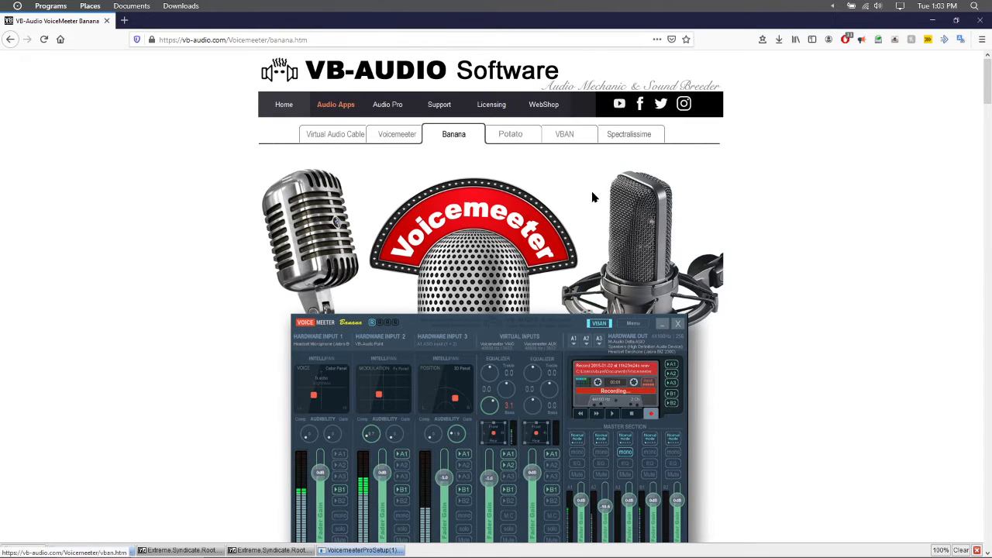
scroll(393, 311, down, 5)
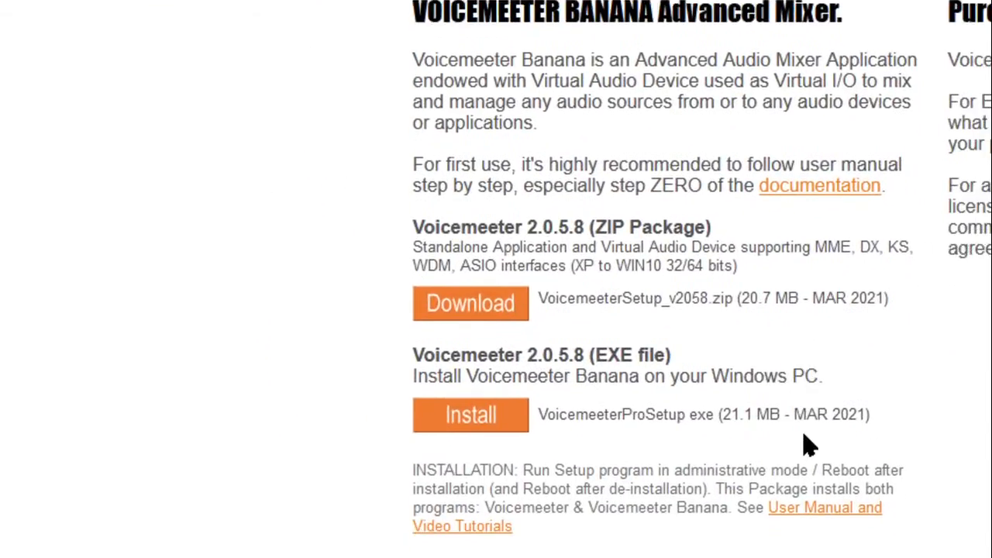
scroll(804, 423, down, 3)
scroll(801, 369, up, 2)
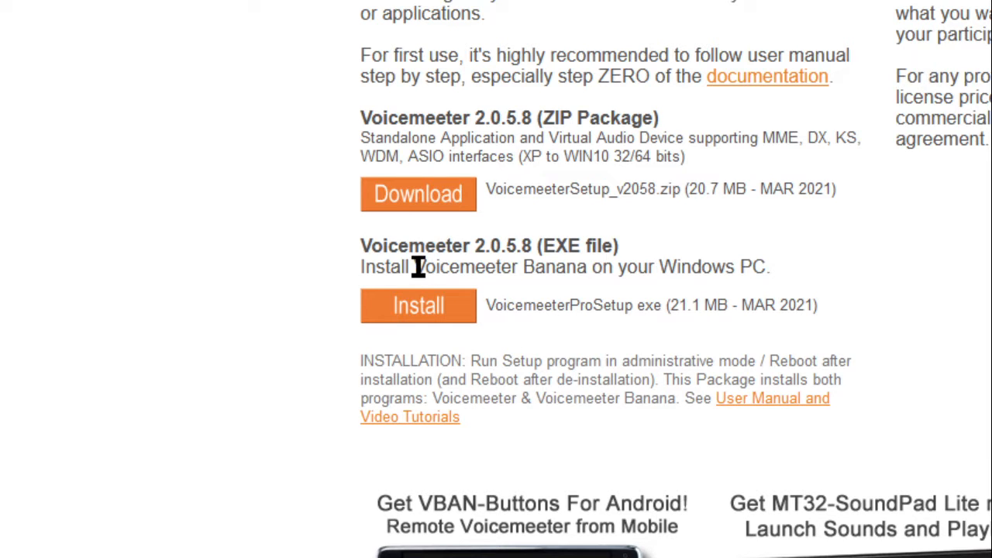
drag(419, 267, 595, 275)
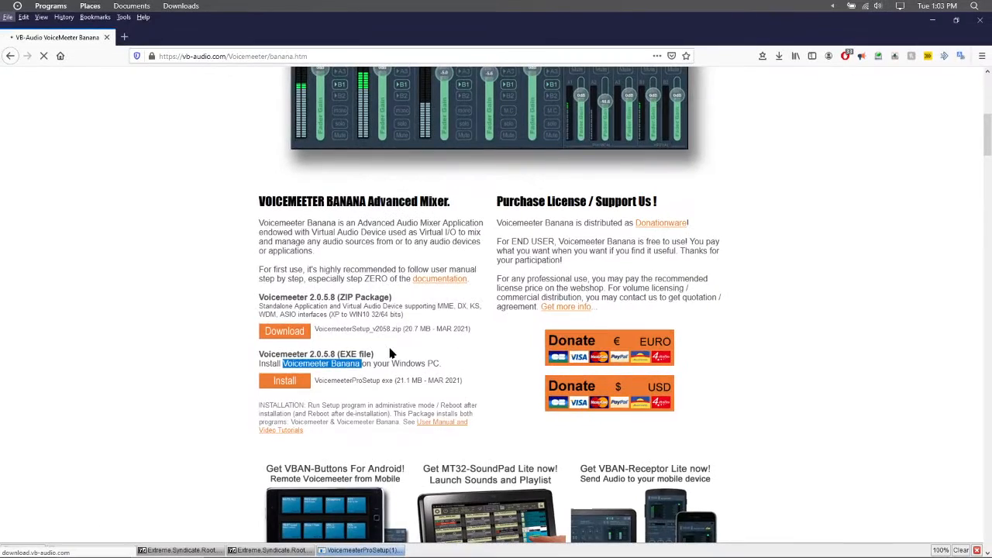
click(391, 354)
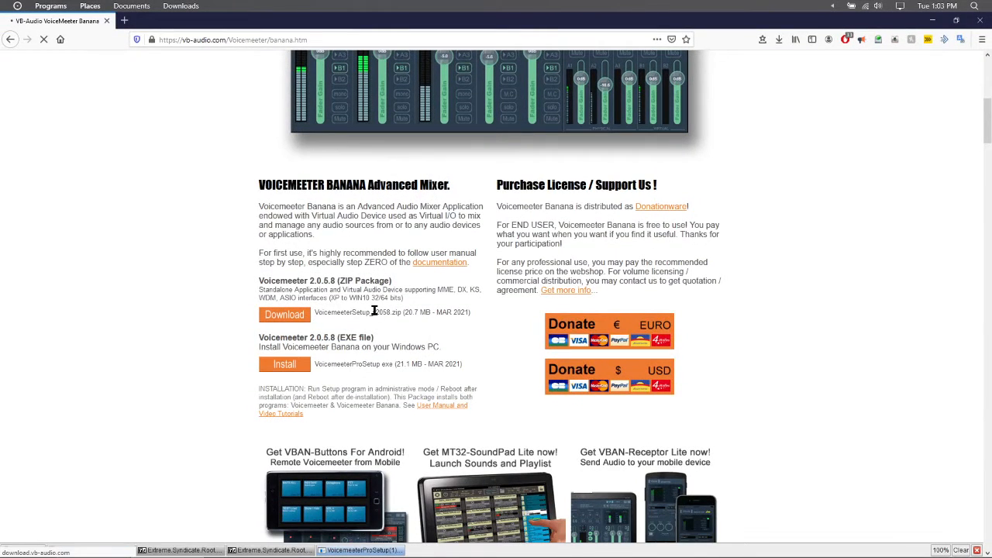
Step: Switch to the desktop, try running VoicemeeterProSetup(1).exe to remove the existing installation, and clear away the installer and Script Log windows
click(975, 28)
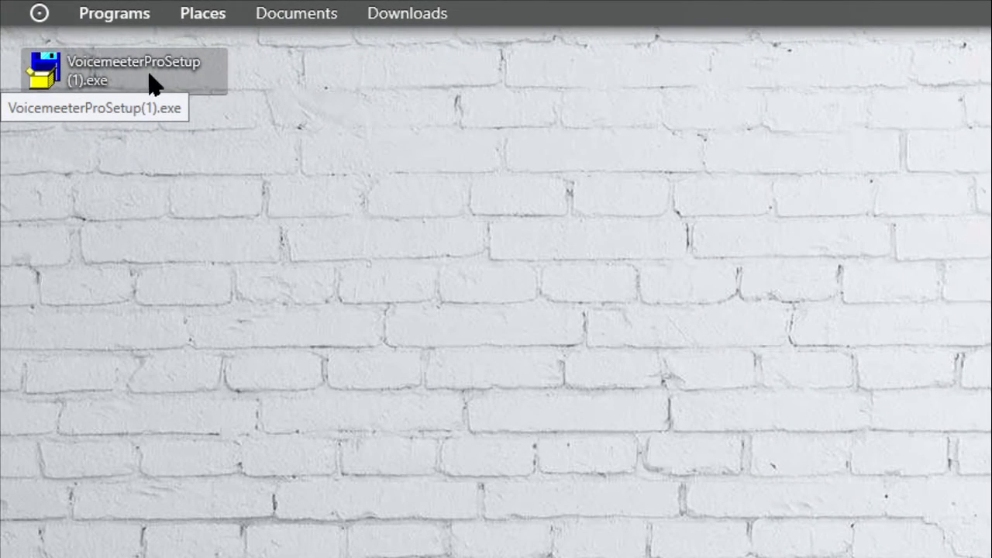
double_click(111, 78)
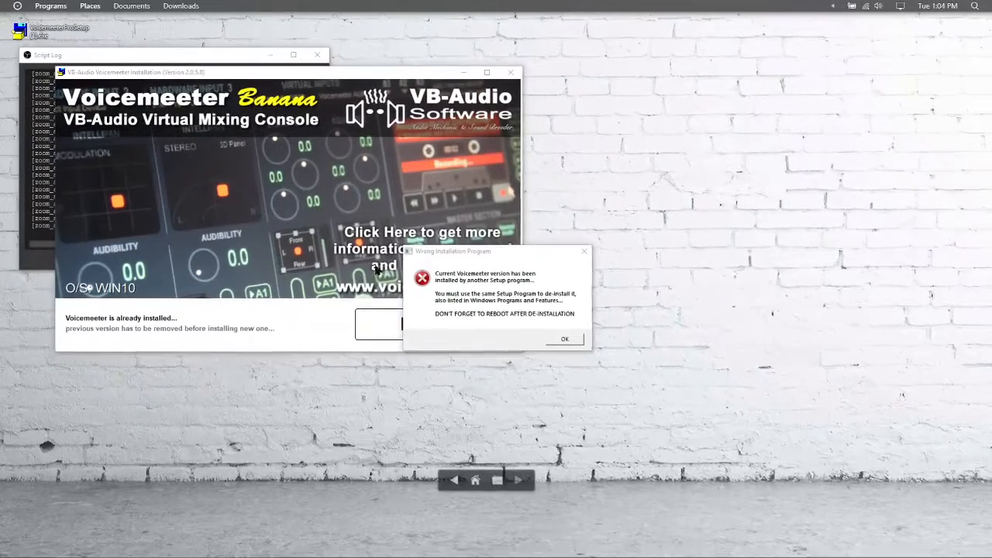
drag(511, 250, 366, 235)
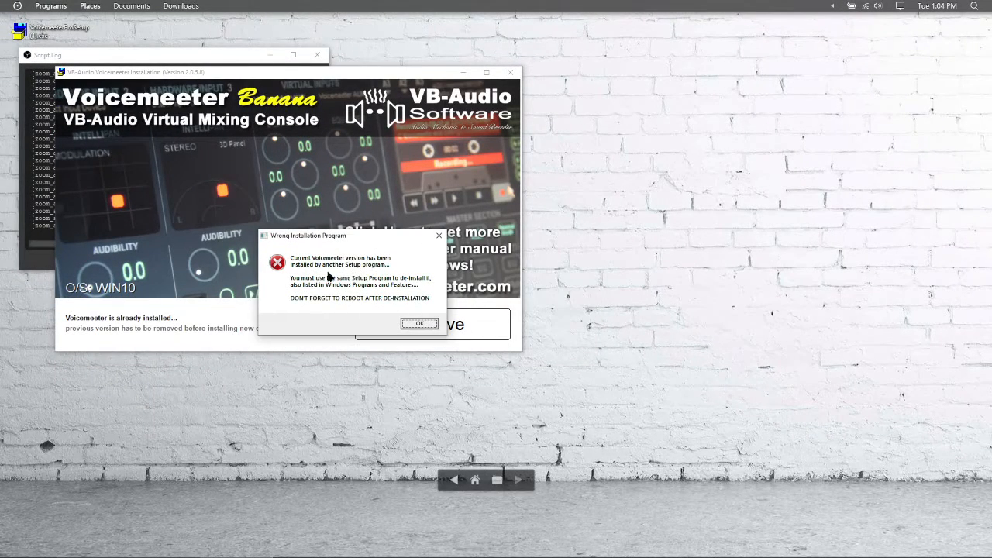
click(439, 236)
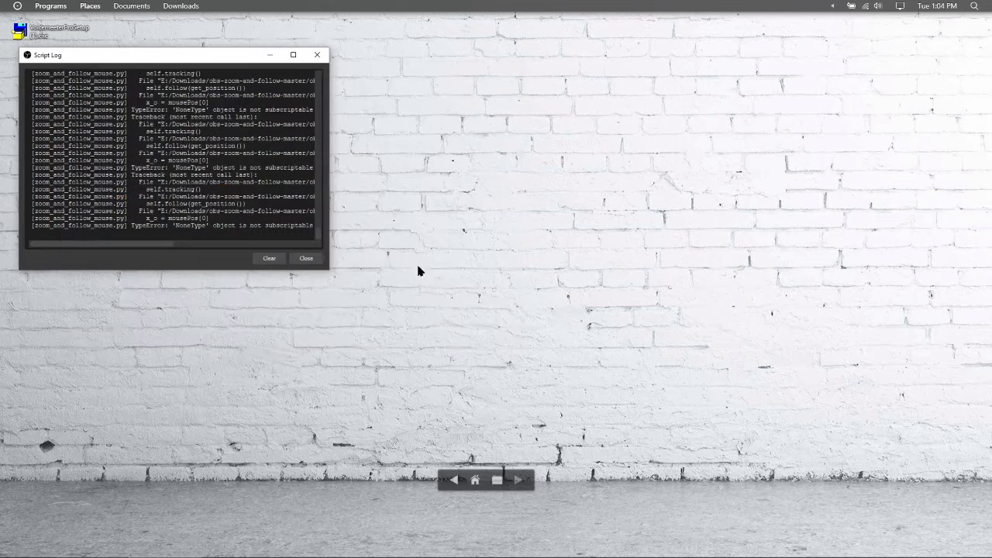
click(270, 55)
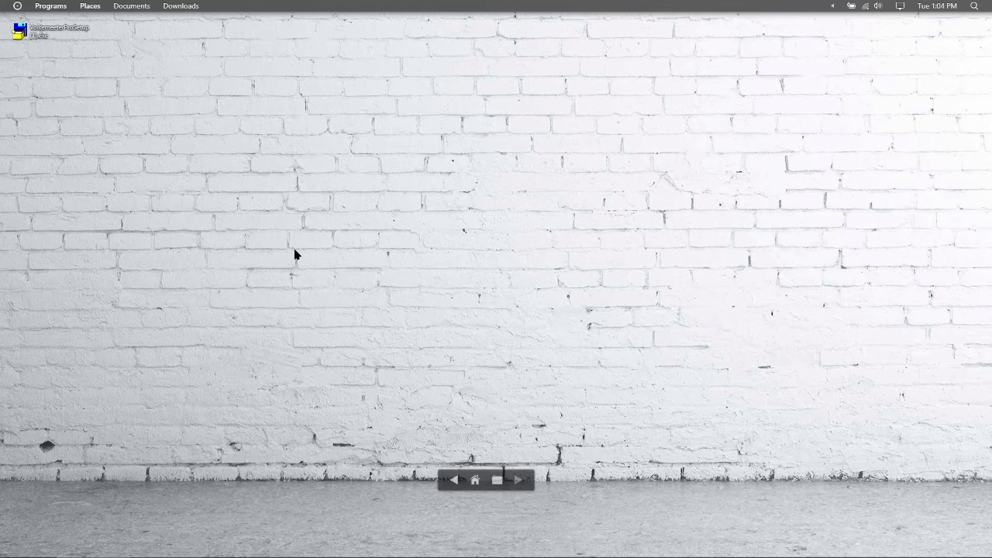
Step: Search Windows for "voice", launch Voicemeeter Banana and reposition its window on the desktop
key(super)
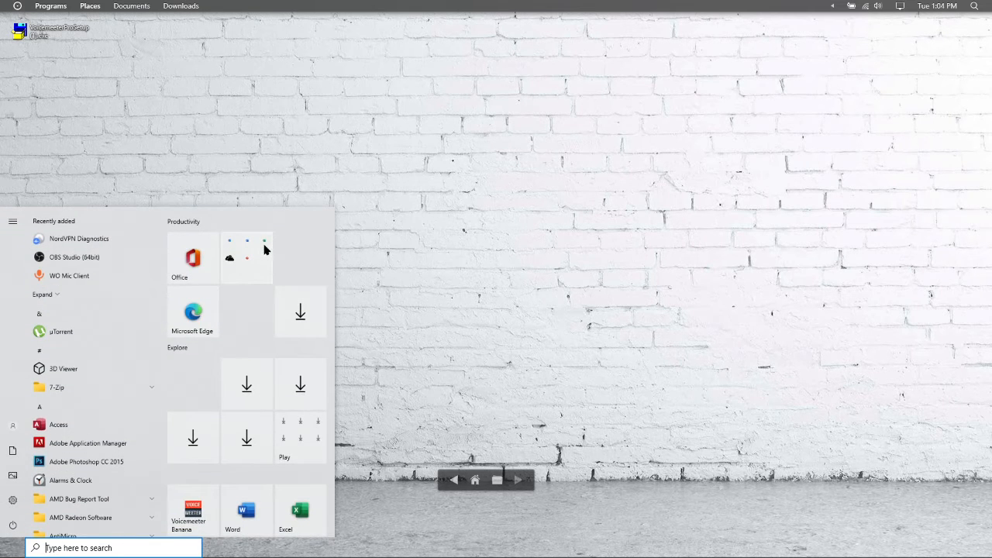
text(voice)
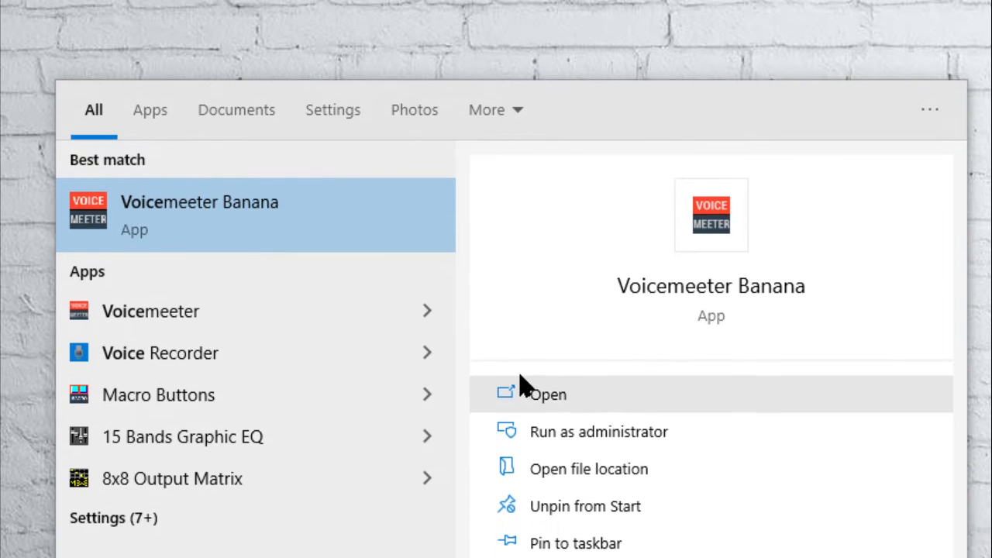
click(527, 434)
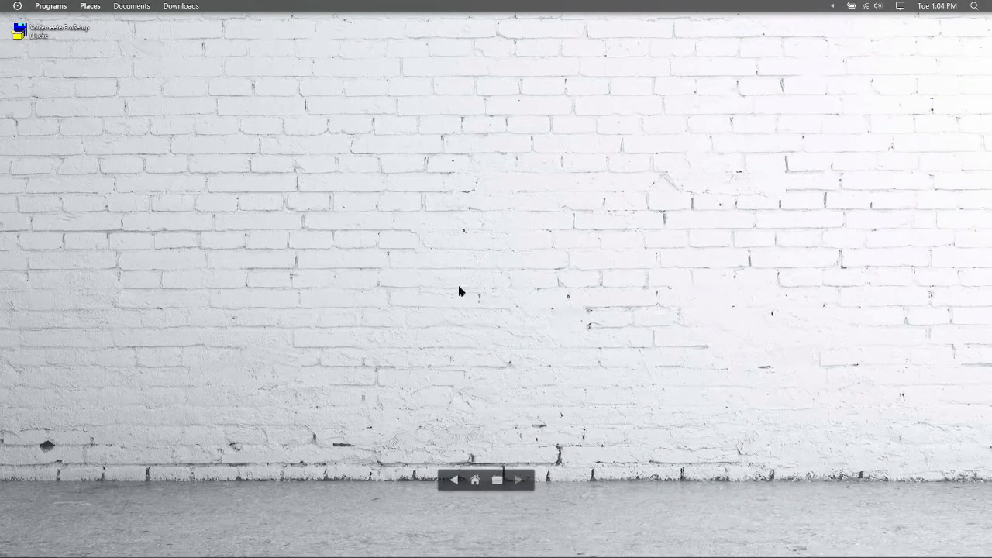
key(super)
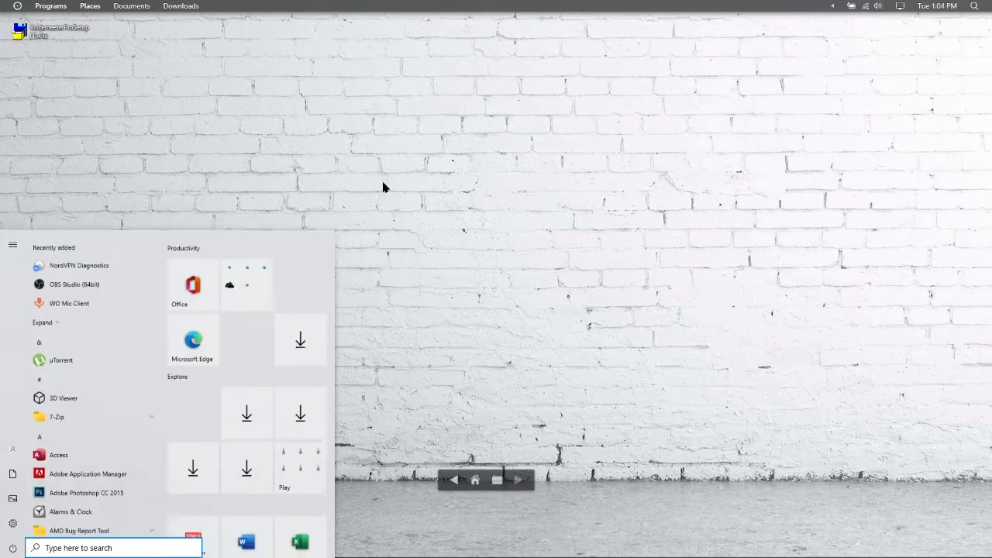
text(voice)
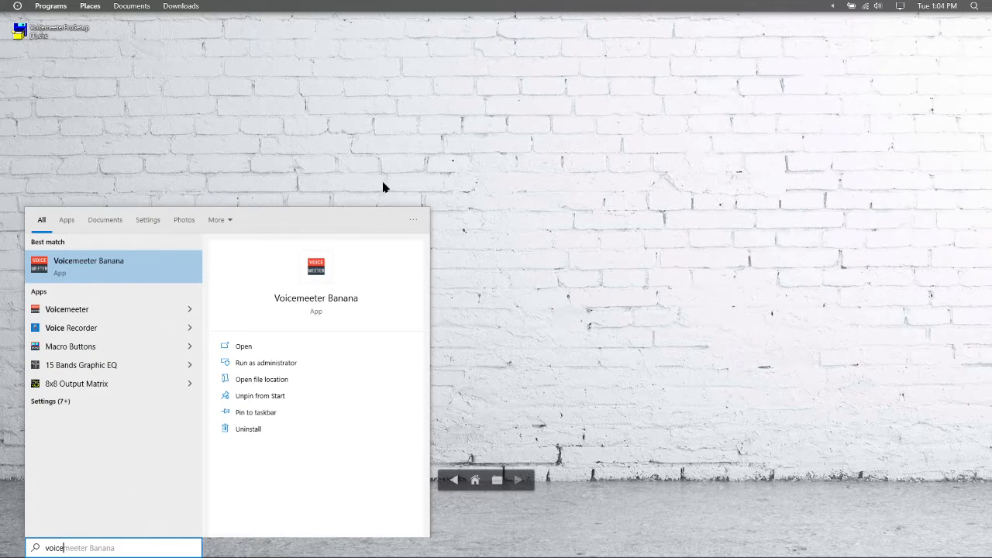
click(195, 271)
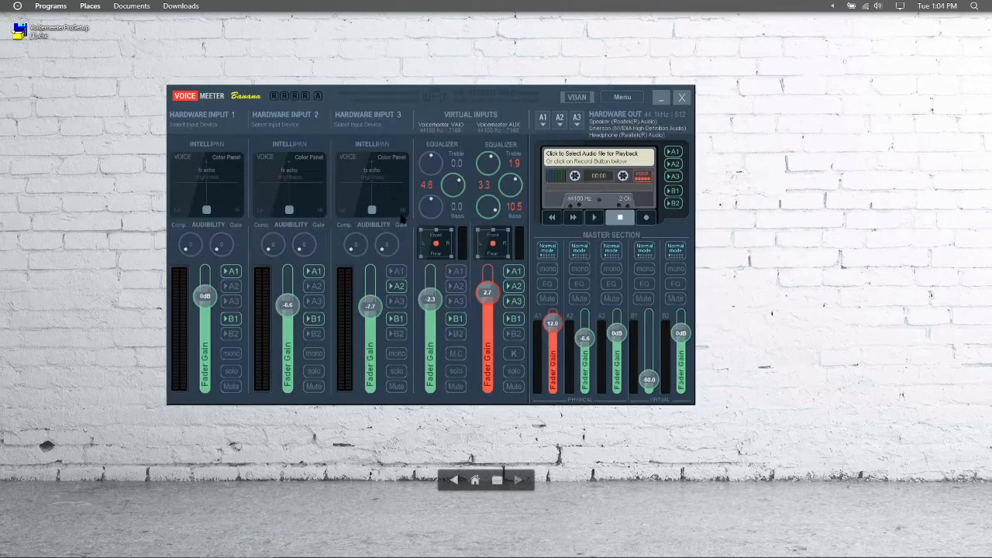
mouse_move(410, 94)
mouse_down()
mouse_move(412, 109)
mouse_move(476, 114)
mouse_move(426, 102)
mouse_up()
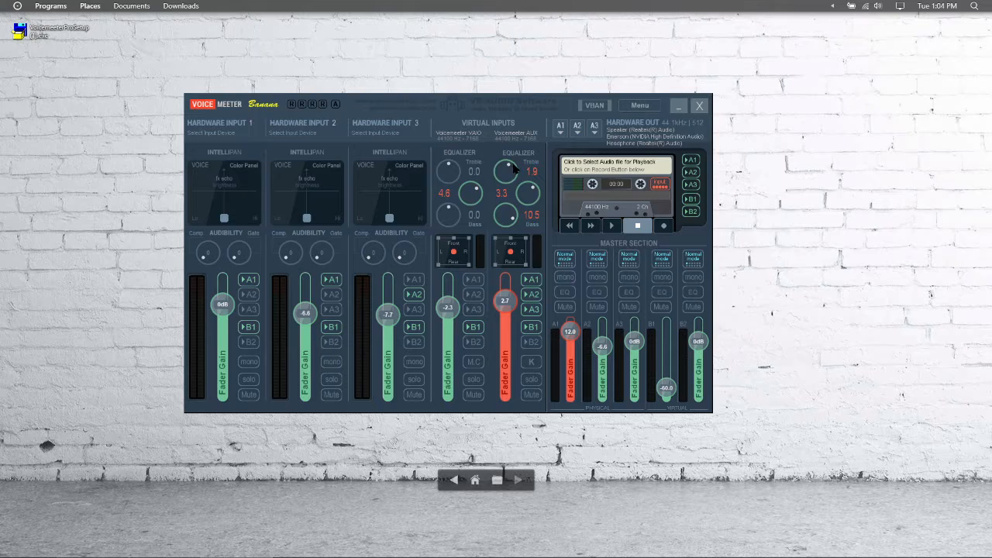
Step: Set the Voicemeeter AUX equalizer to treble 2.3, mid 4.8 and bass 9.6 with fader gain 12.0, and dismiss the About window
drag(512, 163, 515, 162)
drag(533, 200, 511, 242)
drag(509, 297, 509, 286)
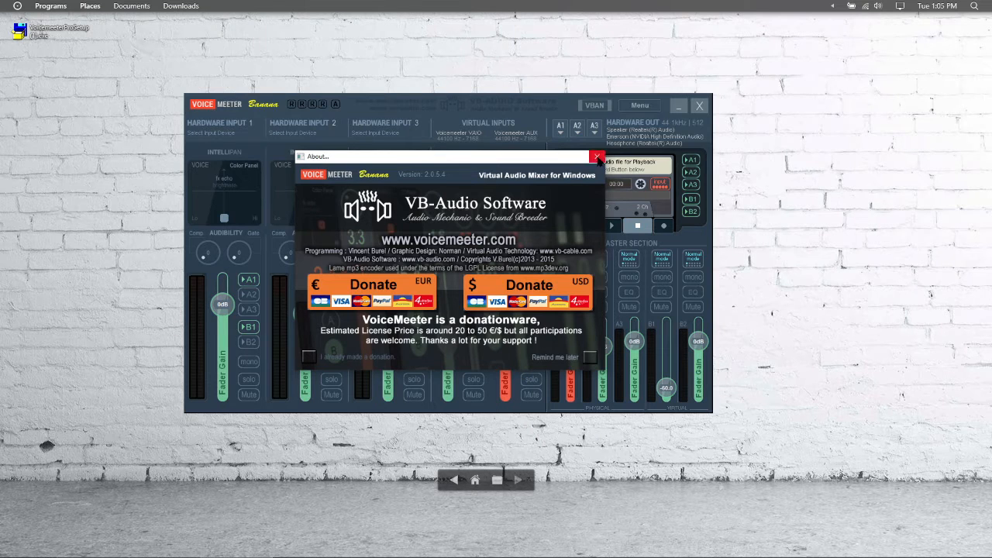
click(597, 158)
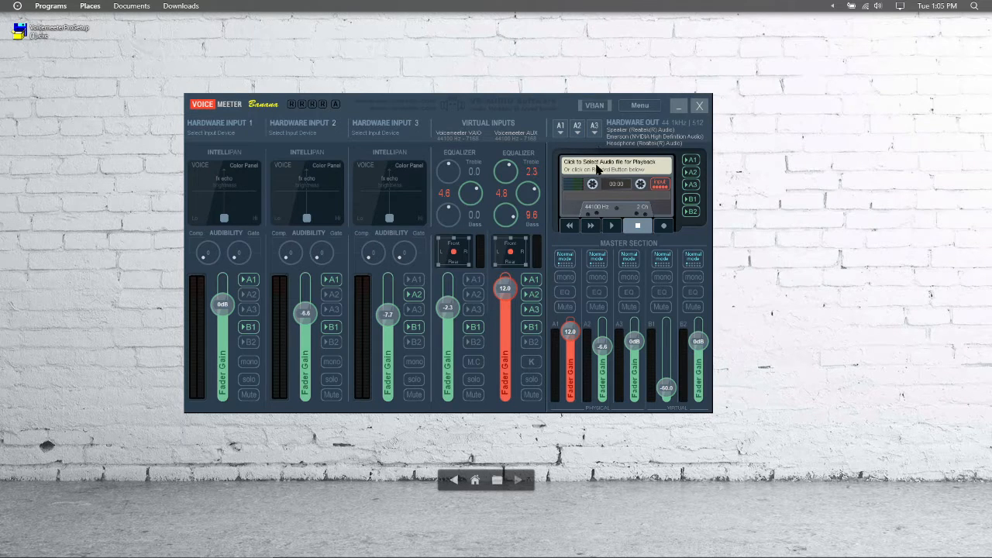
Step: Assign WDM: Speaker (Realtek(R) Audio) to hardware output A1 and turn off A2 and A3 routing for Voicemeeter AUX
click(560, 129)
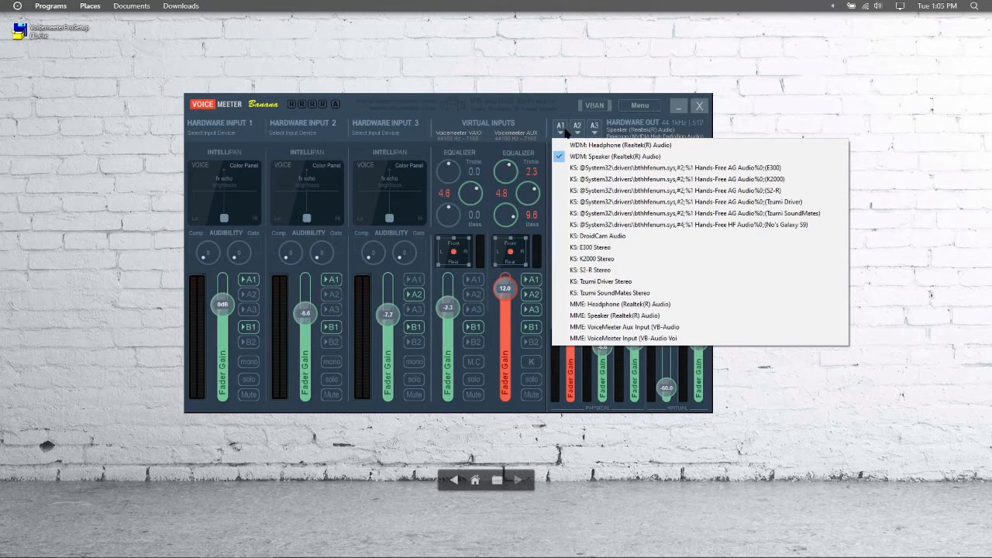
click(667, 158)
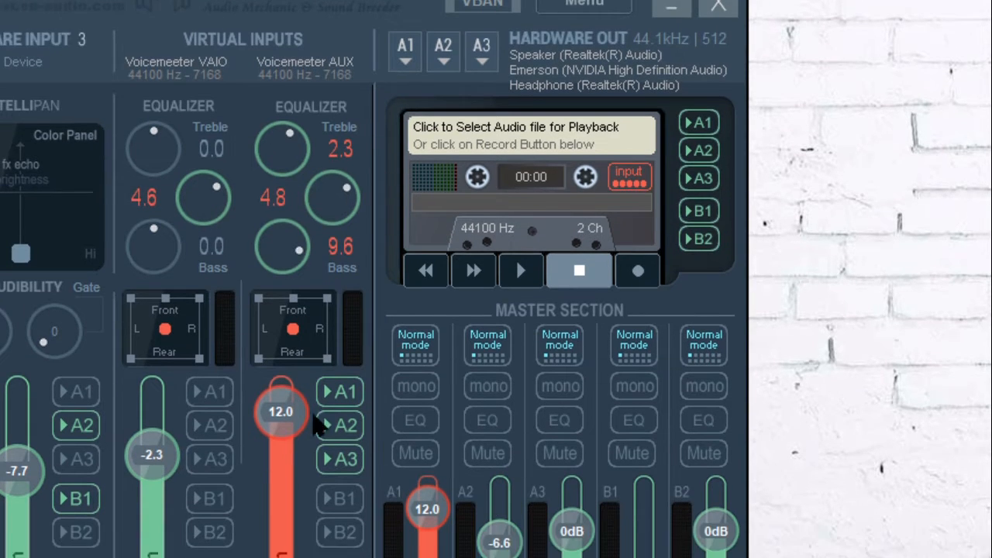
click(339, 455)
click(340, 491)
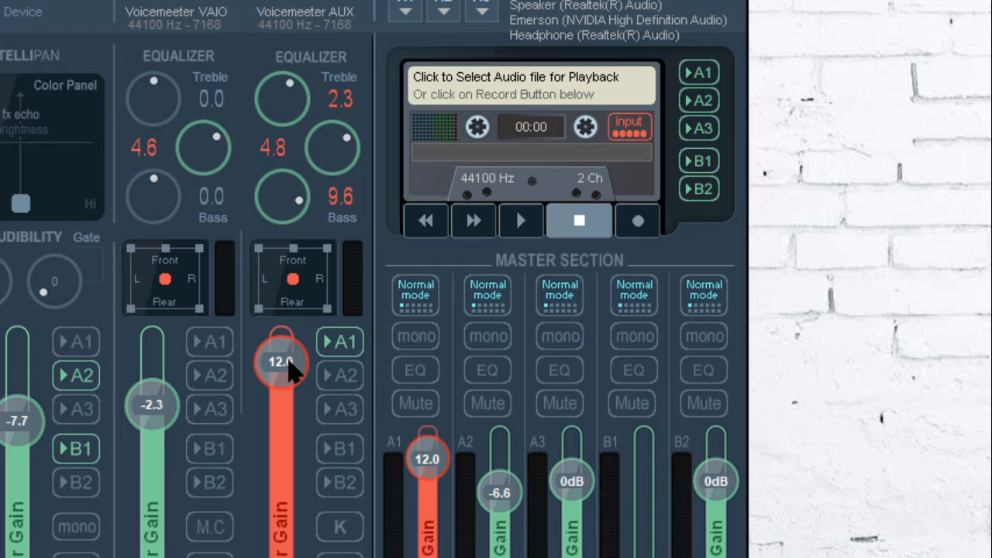
Step: Lower the Voicemeeter AUX fader to -27.5, the master A1 fader to -9.1 and the master A2 fader to -39.6
drag(290, 436, 293, 509)
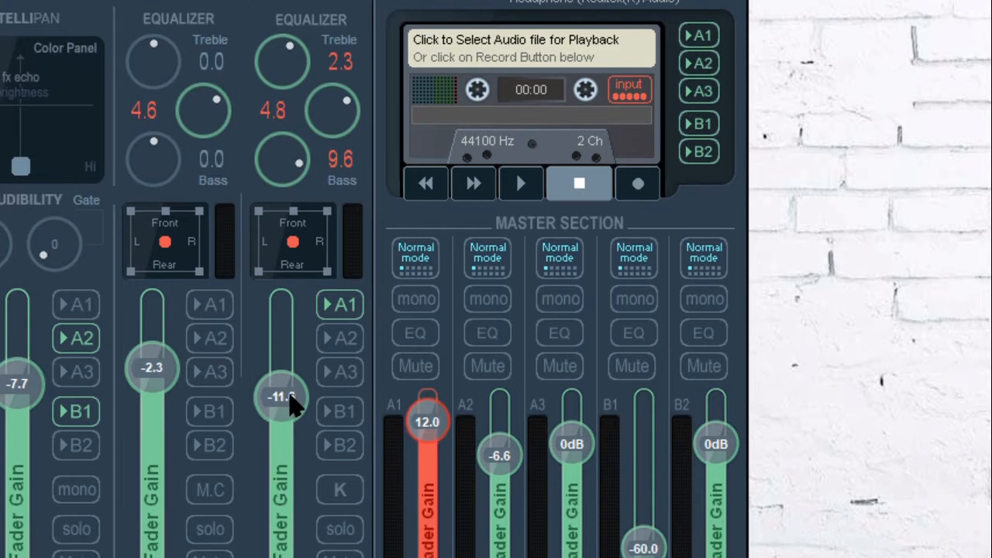
drag(293, 404, 288, 451)
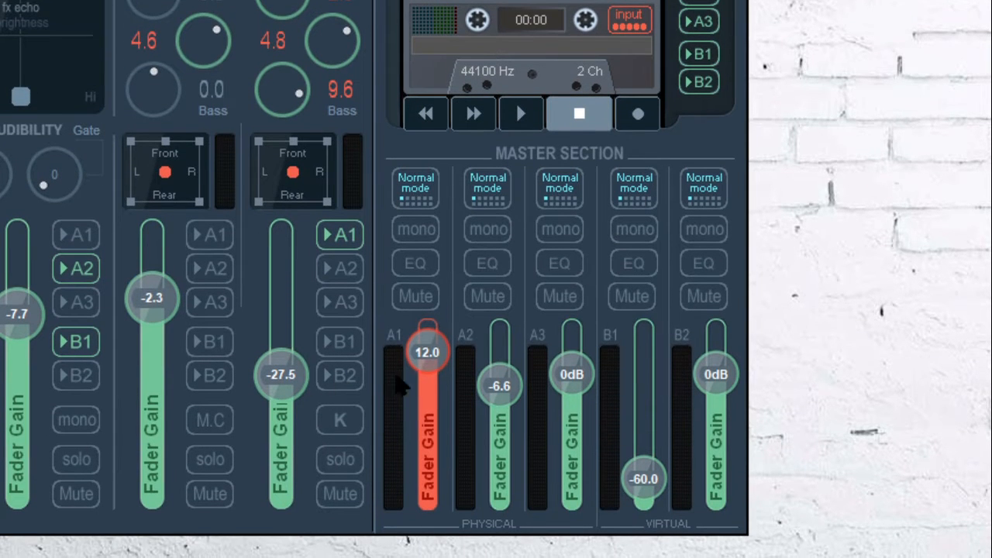
mouse_move(431, 377)
mouse_down()
mouse_move(427, 418)
mouse_move(419, 369)
mouse_up()
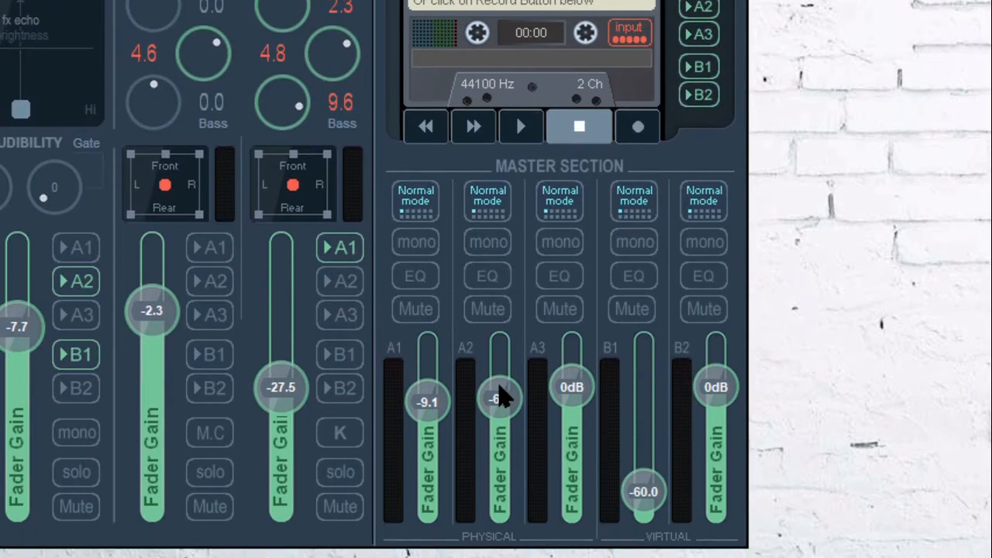
drag(498, 399, 503, 435)
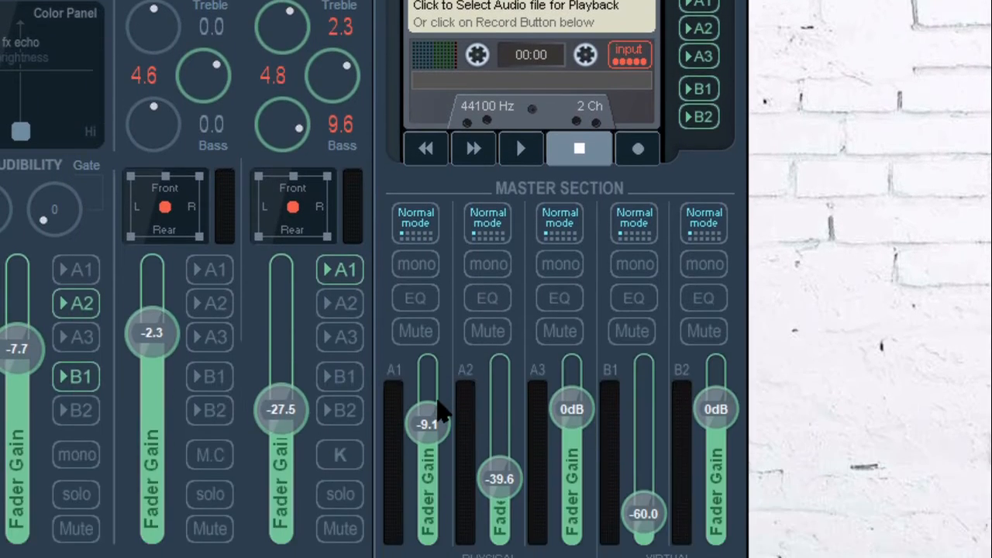
Step: Raise the master section's A1, A2 and A3 faders to 12.0 each
drag(438, 425, 446, 317)
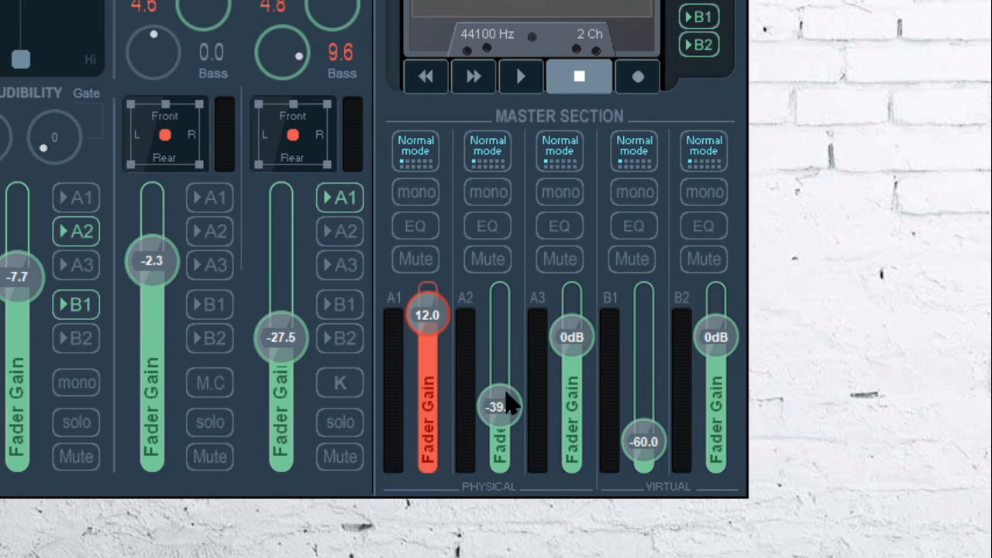
drag(499, 464, 499, 372)
drag(572, 394, 572, 372)
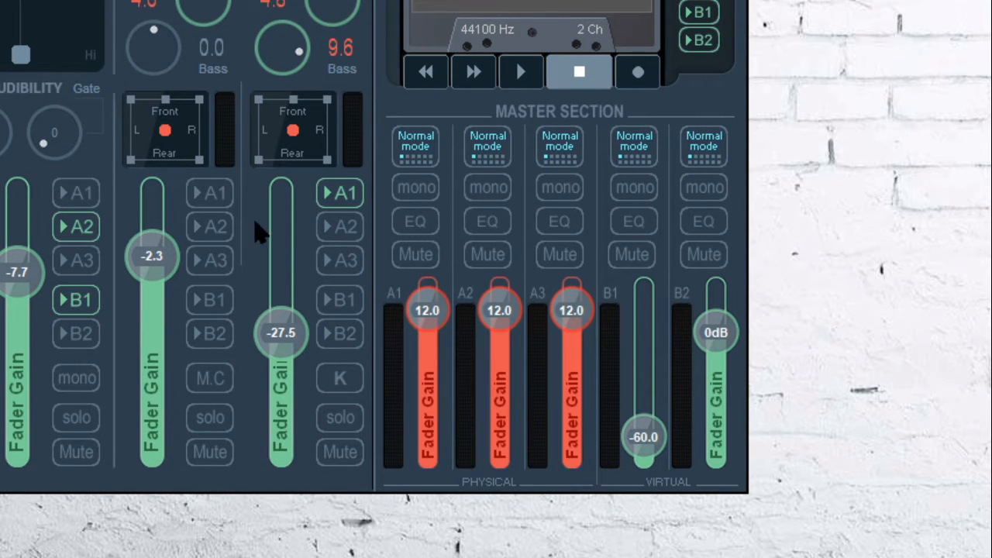
Step: Raise the Voicemeeter AUX fader gain to 12.0 and shift its pan point slightly toward the rear
drag(280, 341, 294, 288)
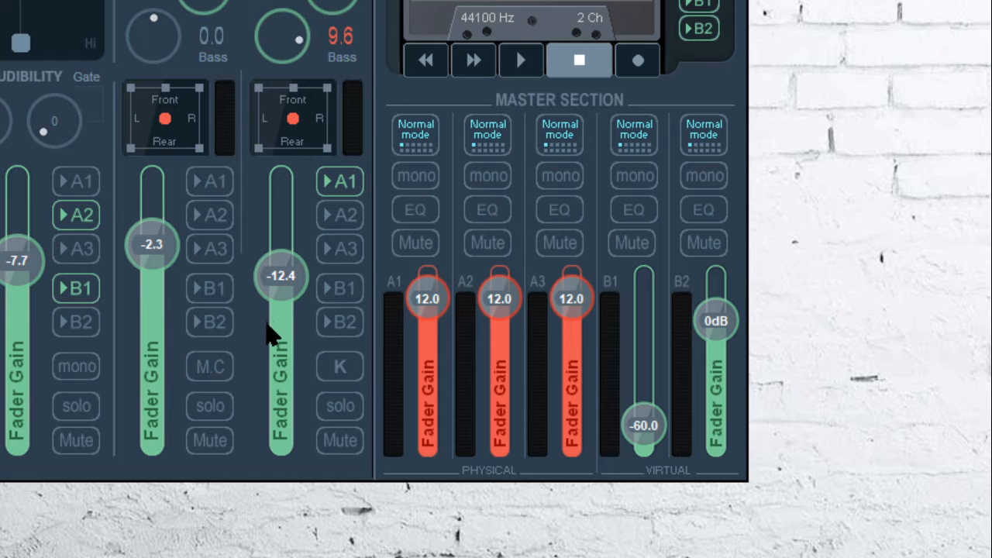
drag(290, 288, 295, 221)
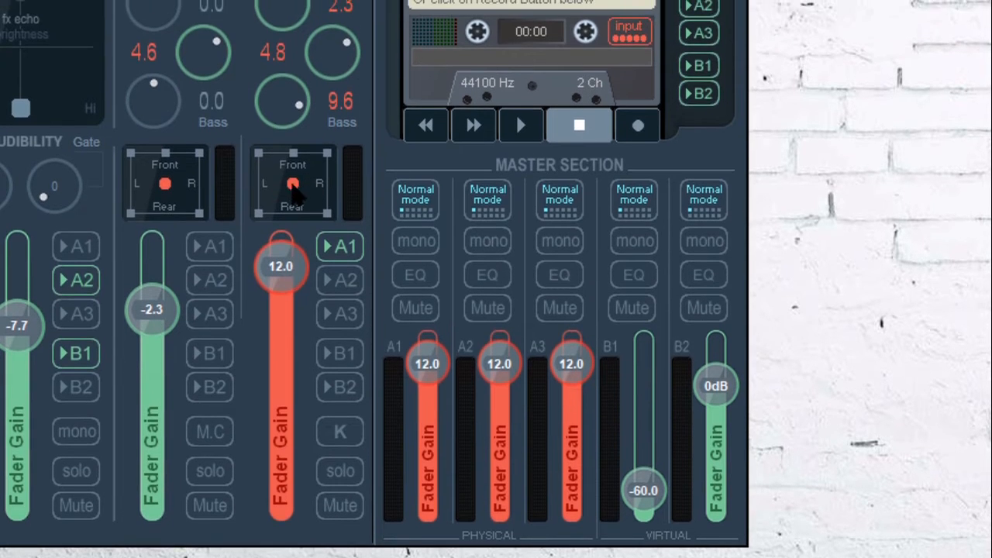
drag(293, 118, 266, 118)
drag(267, 186, 297, 192)
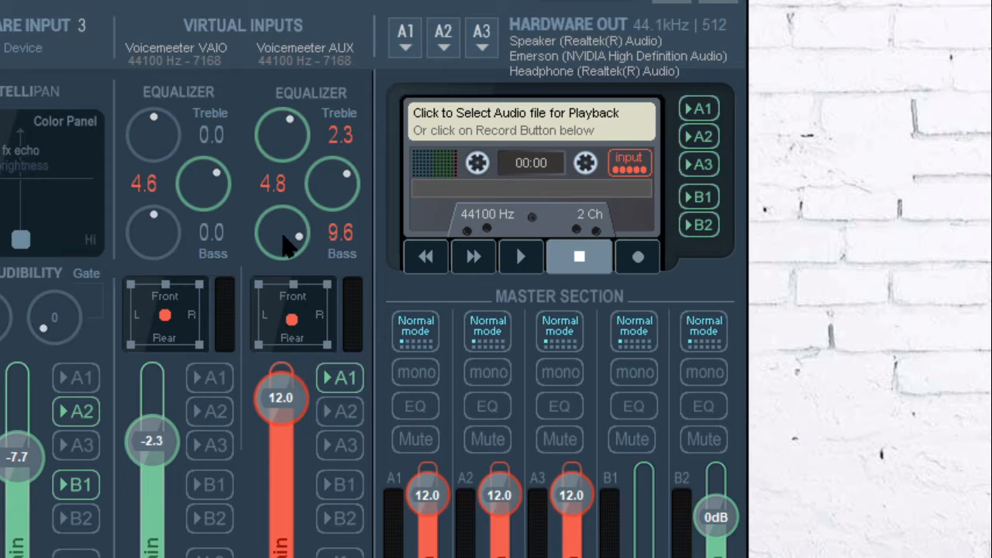
Step: Set the Voicemeeter AUX equalizer's bass to 2.4 and treble to 4.3
drag(294, 240, 297, 394)
mouse_move(281, 195)
mouse_down()
mouse_move(279, 234)
mouse_move(283, 197)
mouse_up()
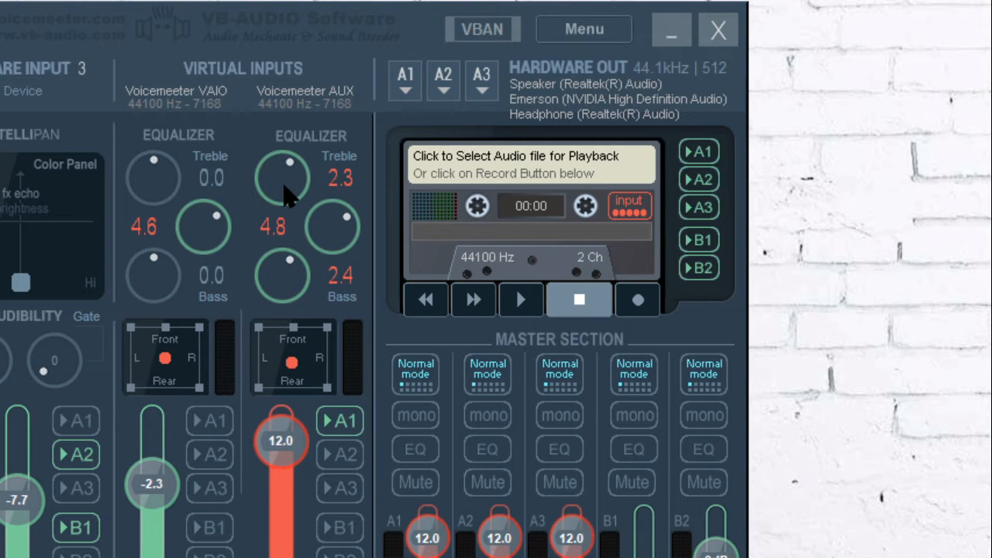
drag(280, 195, 287, 273)
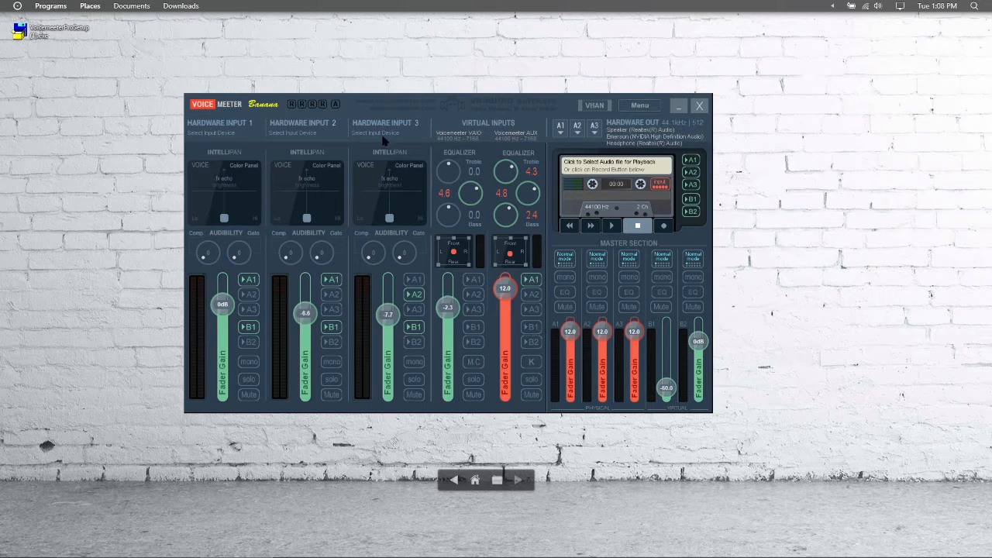
Step: Move the Voicemeeter window slightly and open the Windows Sound dialog at its list of playback devices
drag(390, 109, 407, 115)
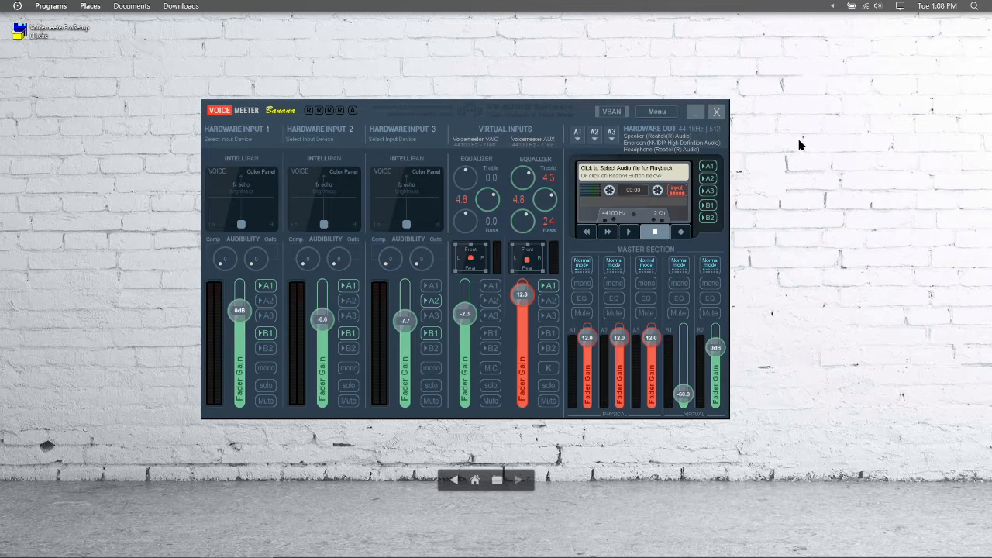
right_click(878, 9)
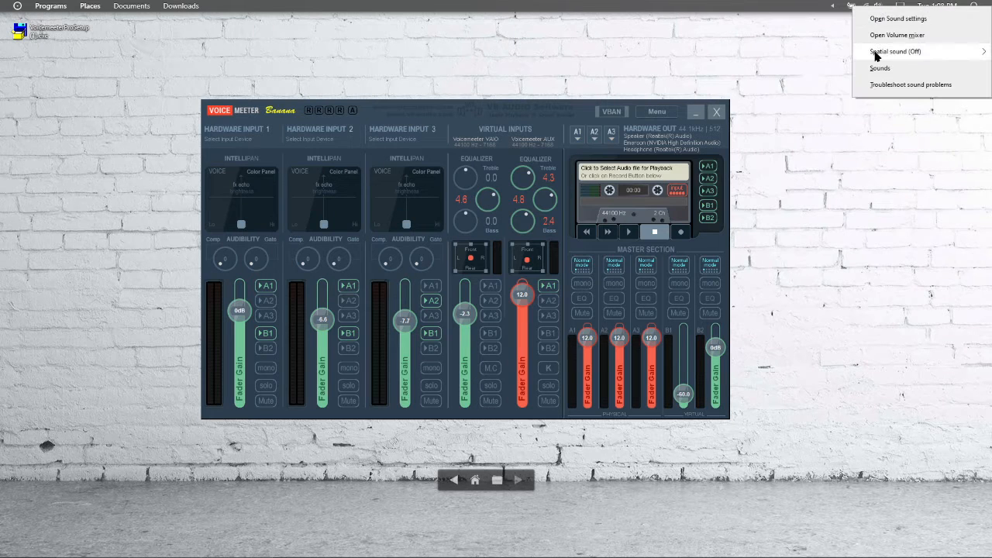
mouse_move(875, 53)
right_click(876, 4)
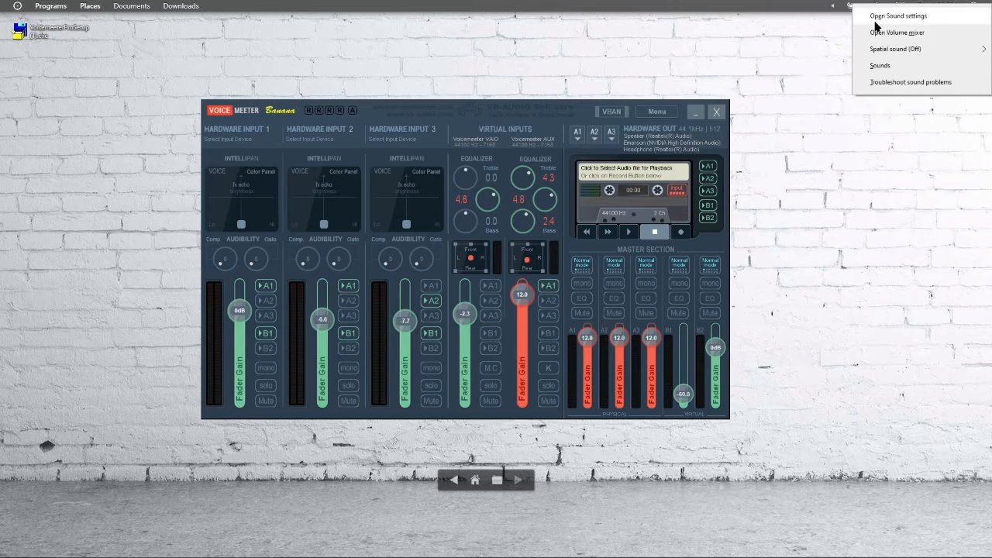
click(876, 34)
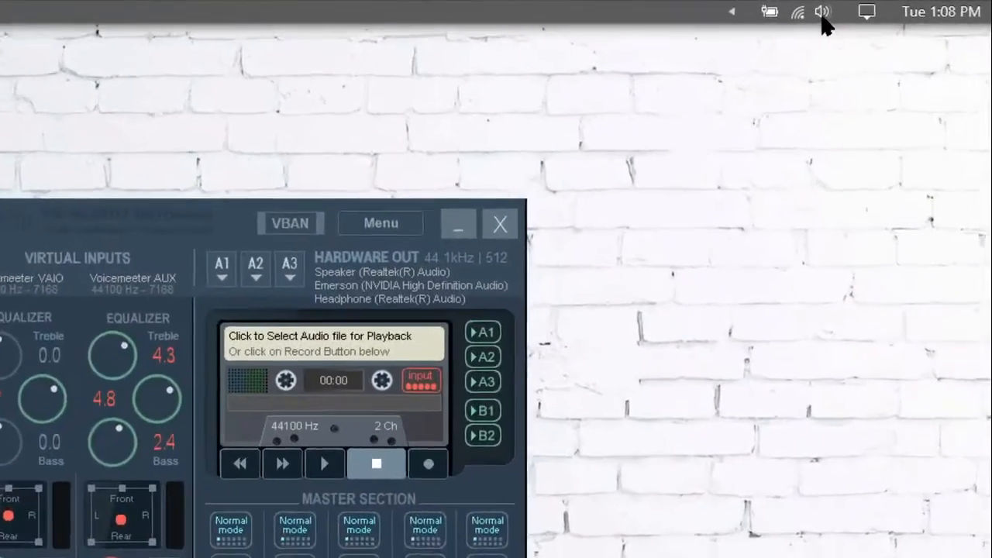
right_click(877, 6)
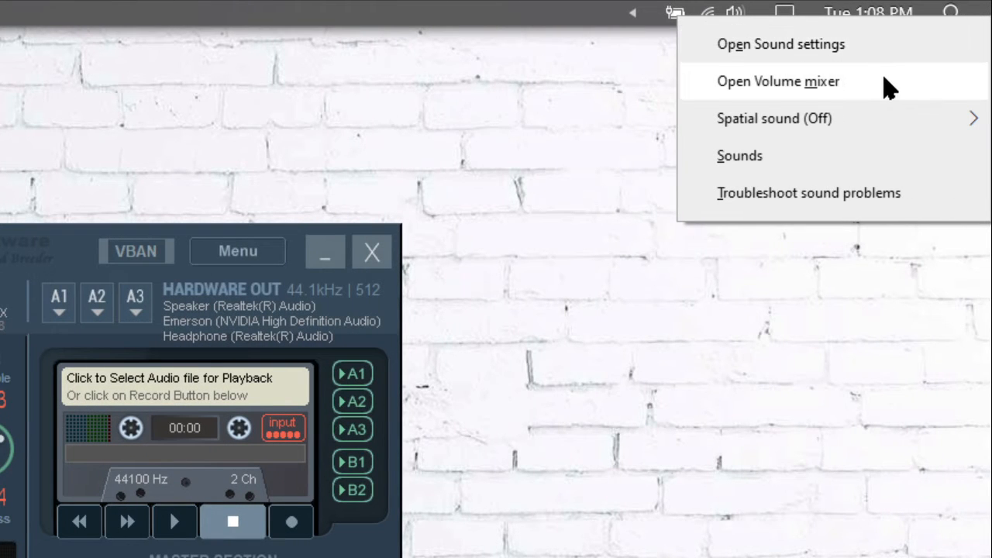
click(777, 165)
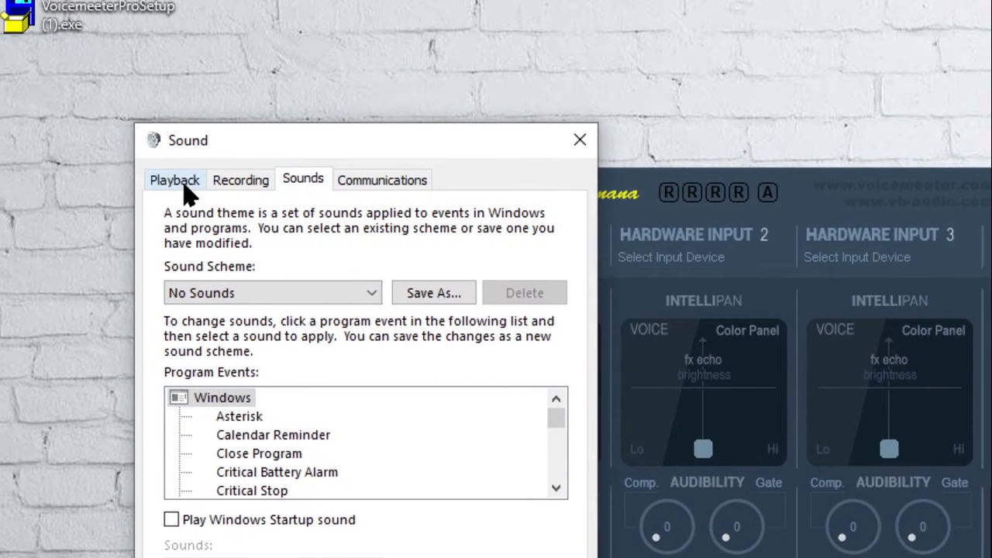
click(122, 147)
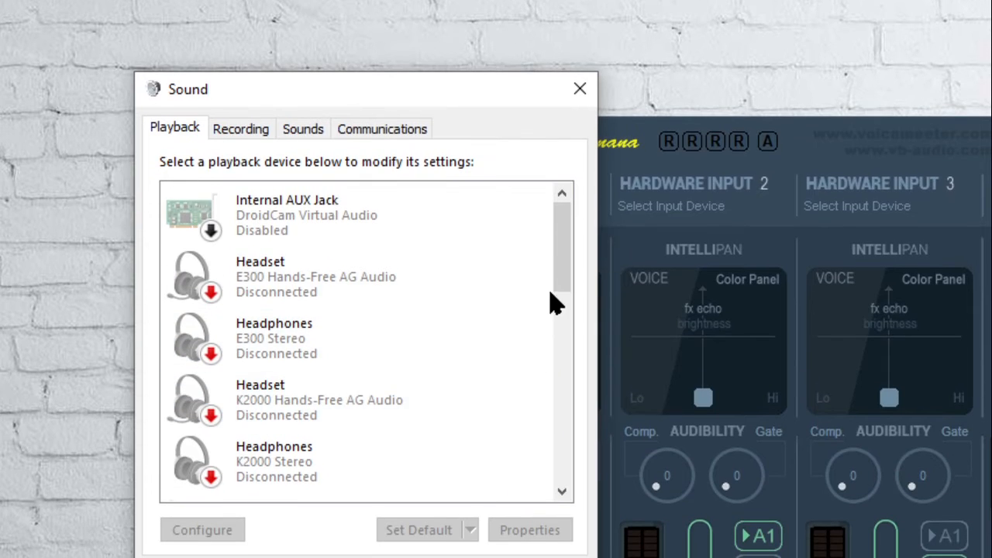
Step: Find and select VoiceMeeter Input among the playback devices, and close the Sound dialog
drag(561, 256, 567, 305)
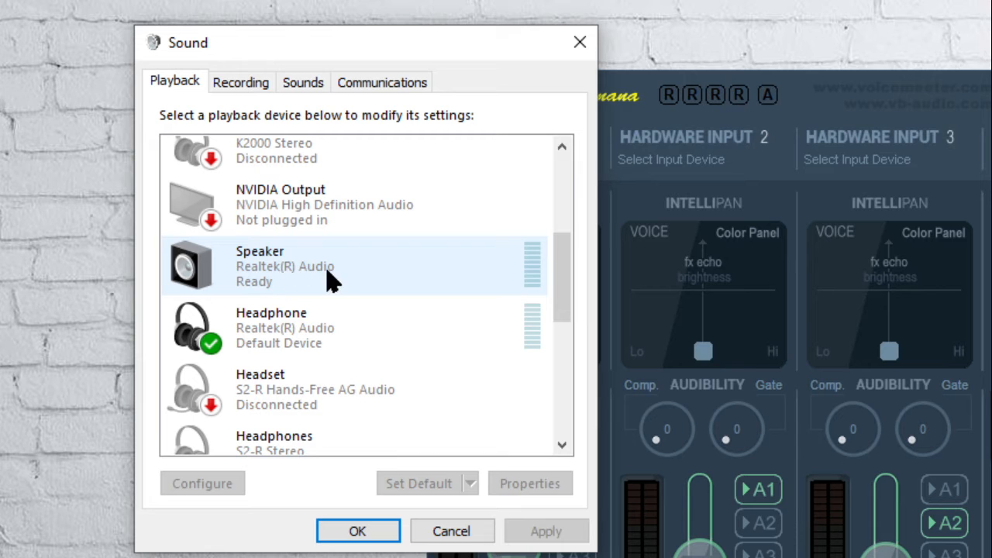
drag(565, 259, 564, 379)
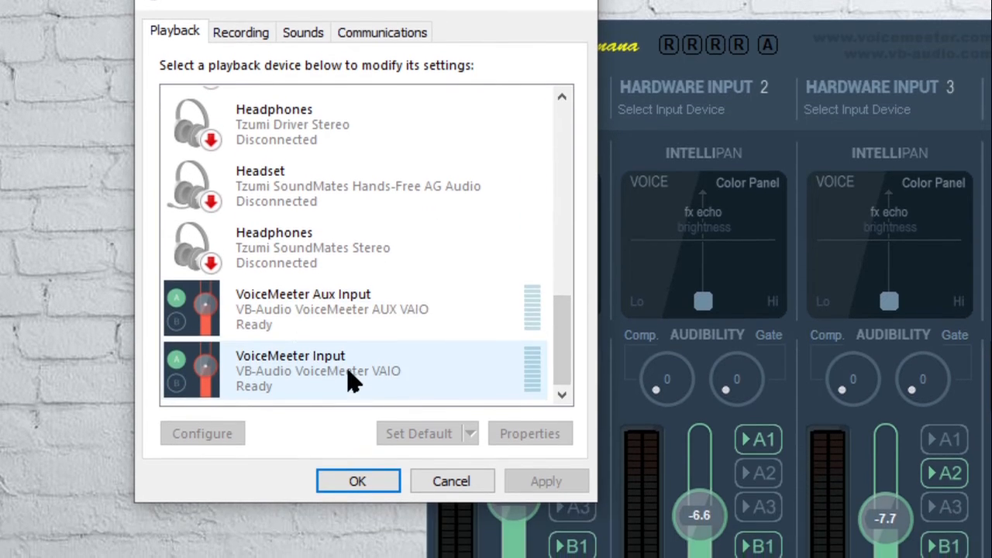
click(305, 376)
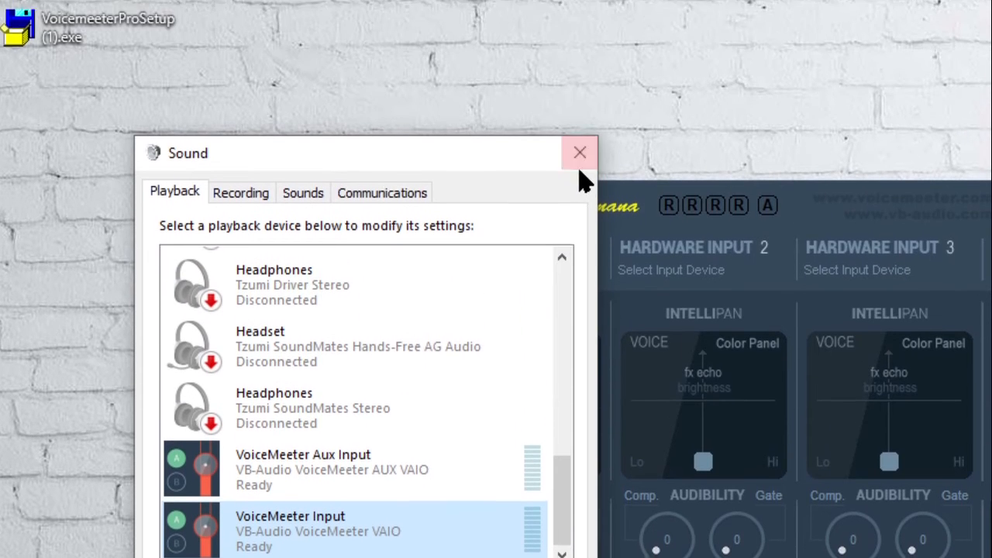
click(579, 0)
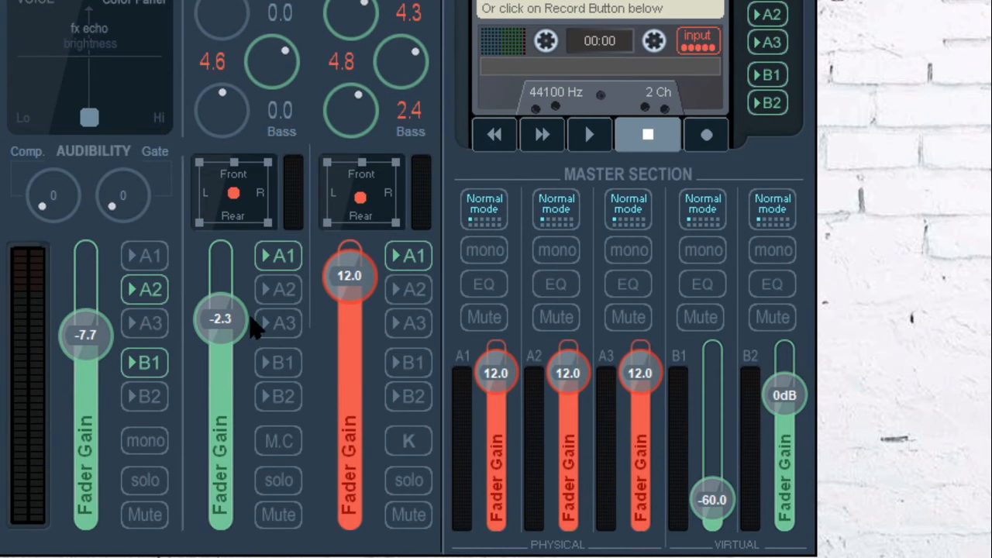
Step: Turn off A1 routing for Voicemeeter VAIO, and try A2 and A3 on Voicemeeter AUX before switching both back off
click(262, 265)
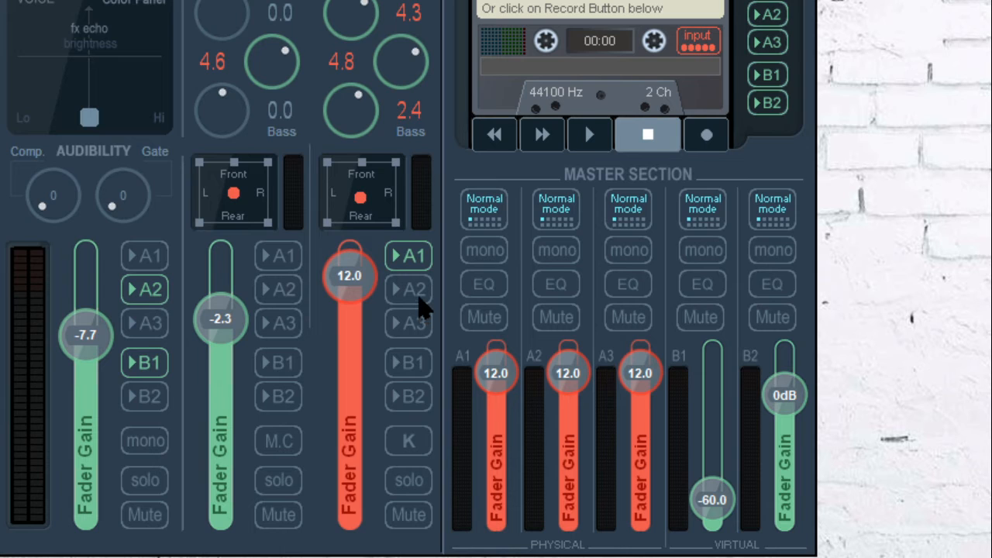
click(415, 295)
click(415, 324)
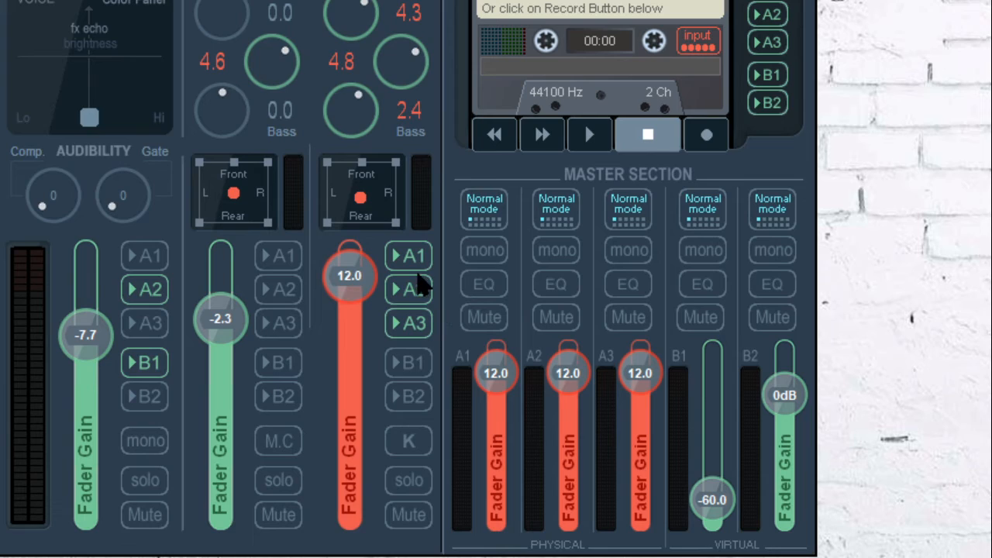
click(419, 287)
click(415, 325)
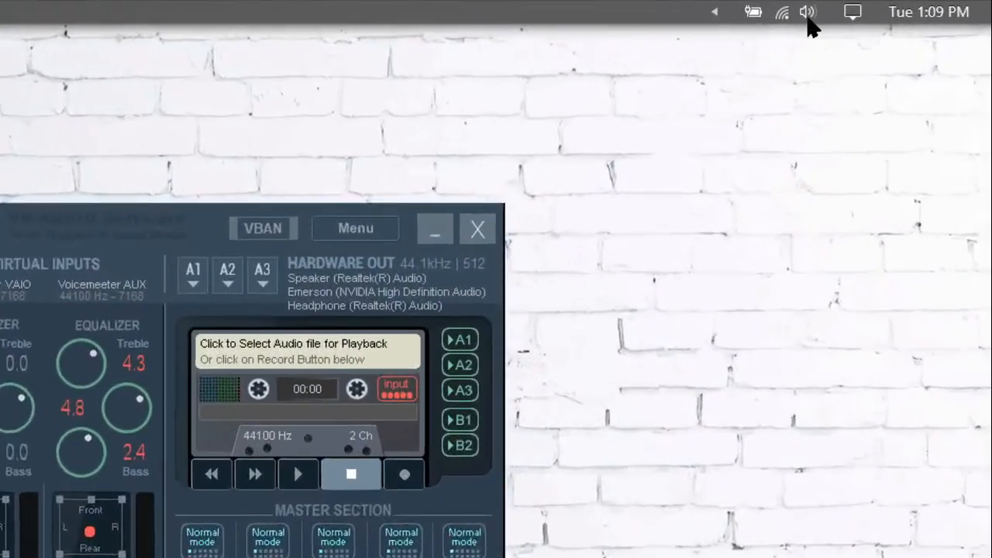
Step: Set the Windows volume of the Headphone (Realtek(R) Audio) output to 30
click(808, 24)
drag(881, 111, 734, 147)
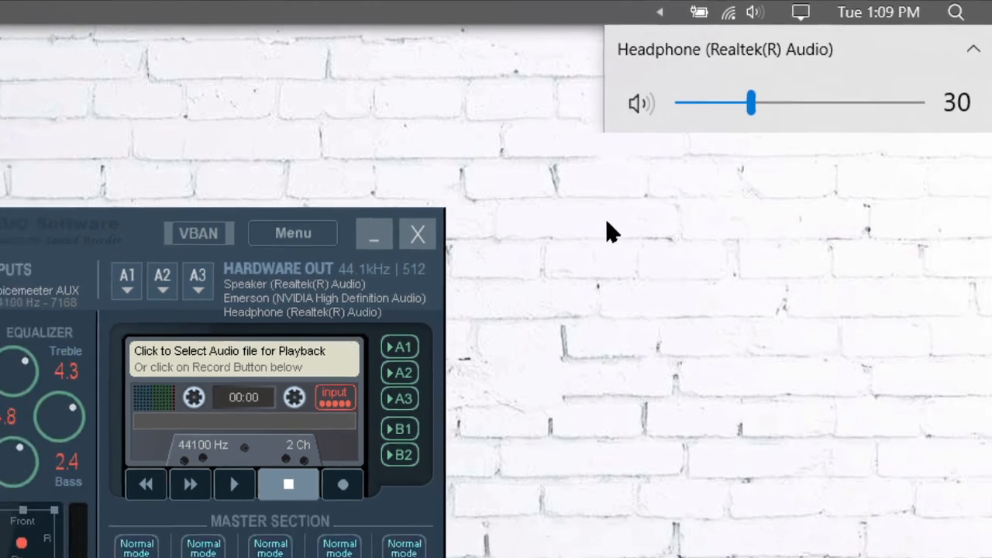